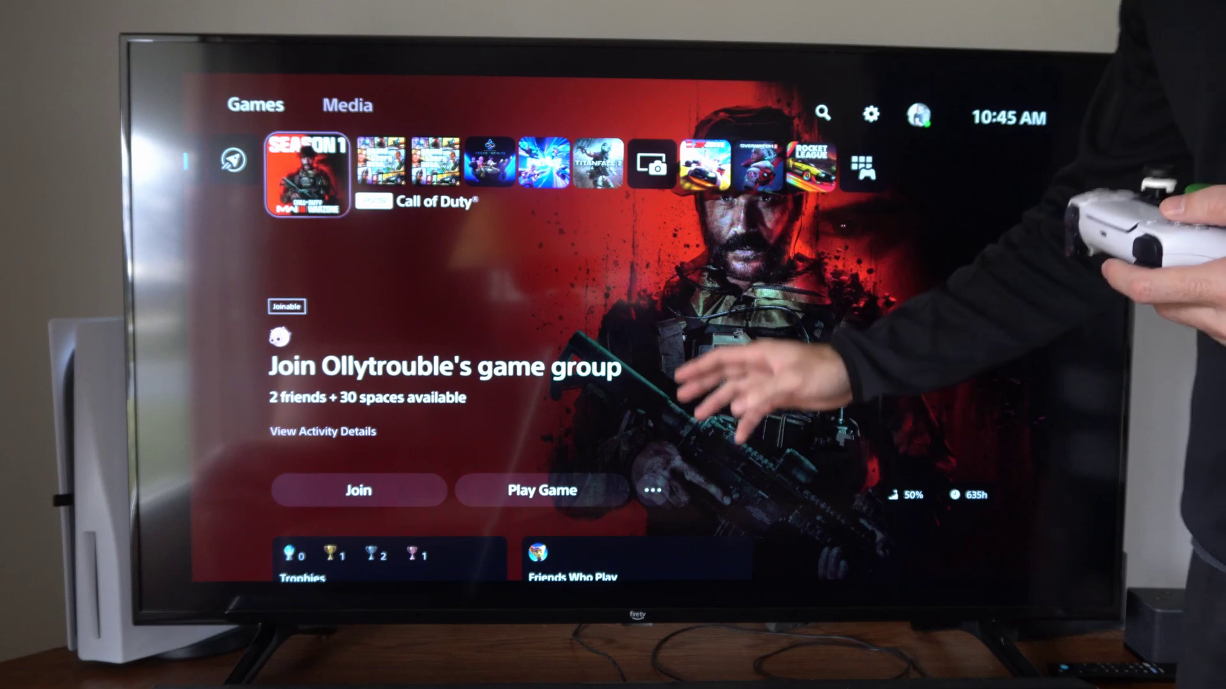
- Go from Home into Settings, Screen and Video, Screen, and highlight Adjust Display Area
{"action": "key", "text": "Up"}
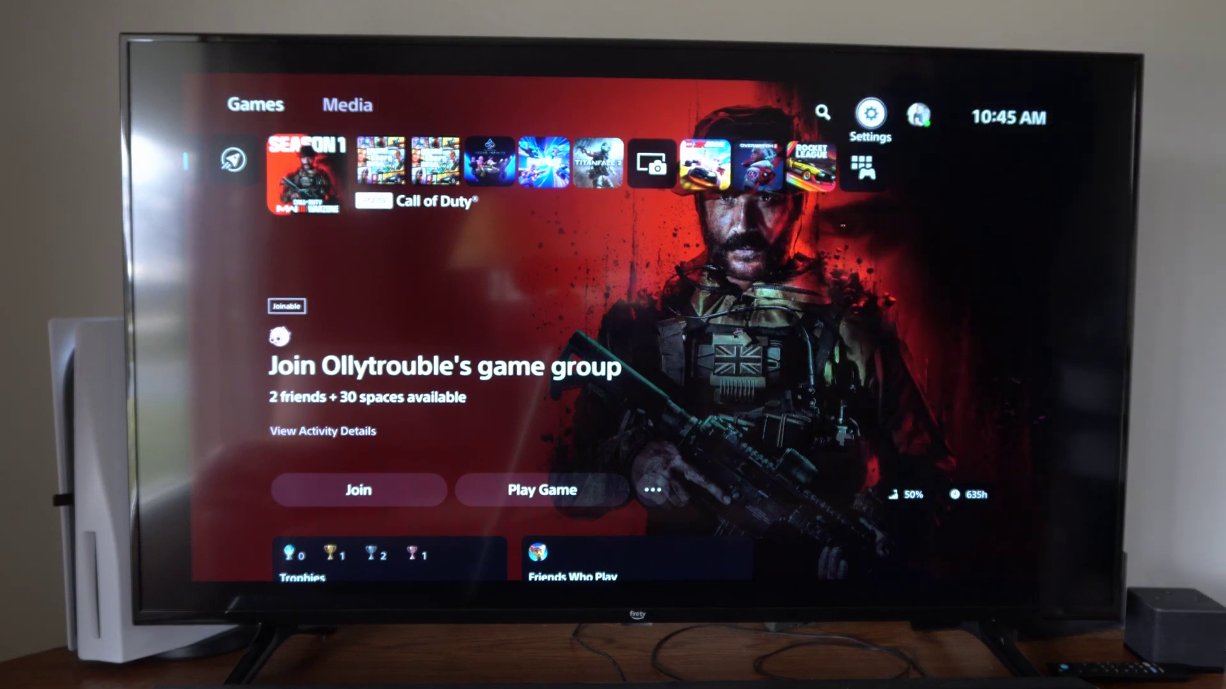
{"action": "key", "text": "Return"}
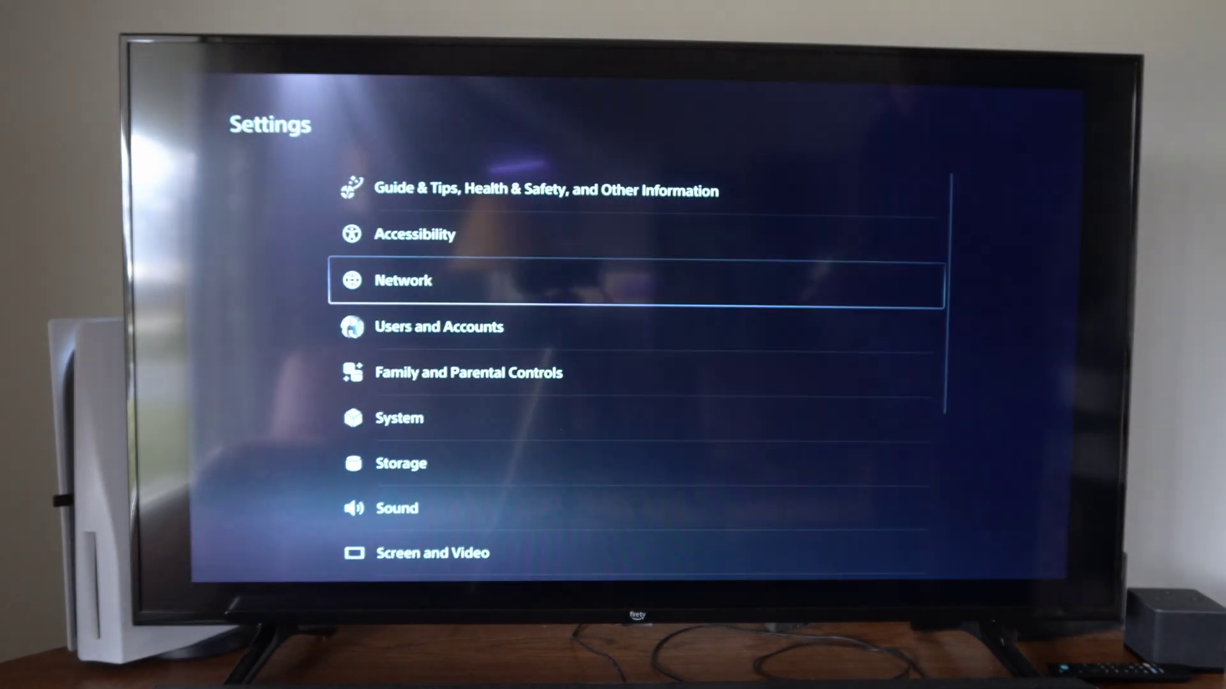
{"action": "key", "text": "Down"}
{"action": "key", "text": "Down"}
{"action": "key", "text": "Down"}
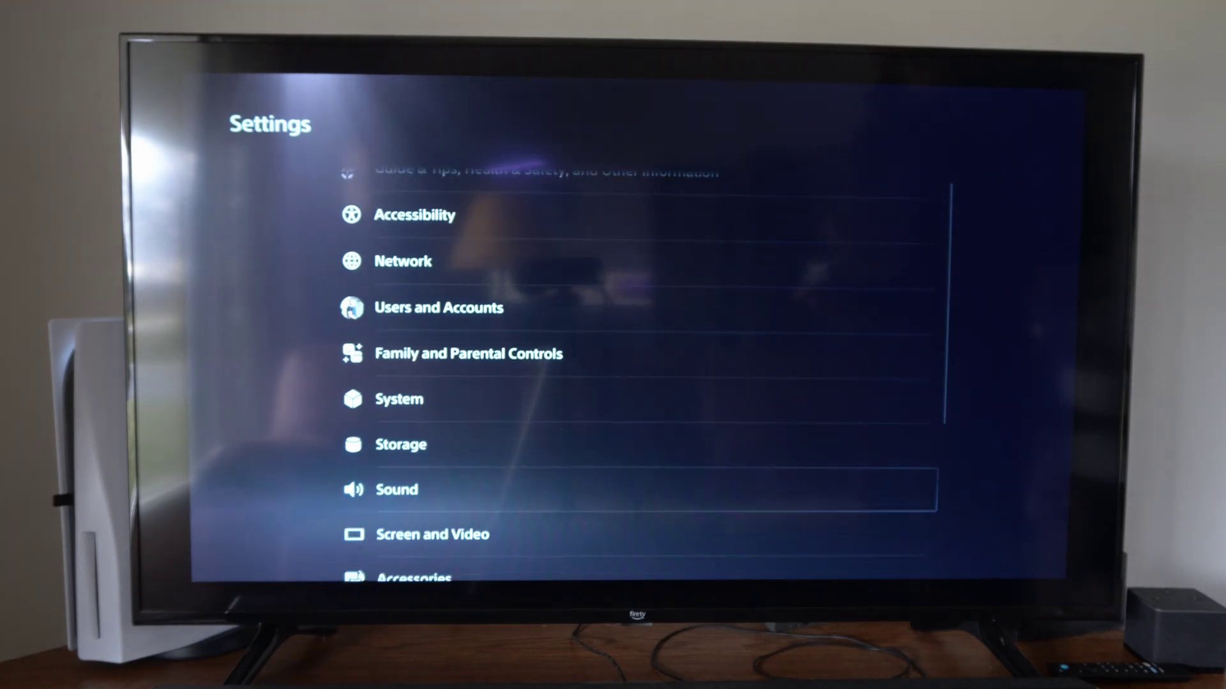
{"action": "key", "text": "Return"}
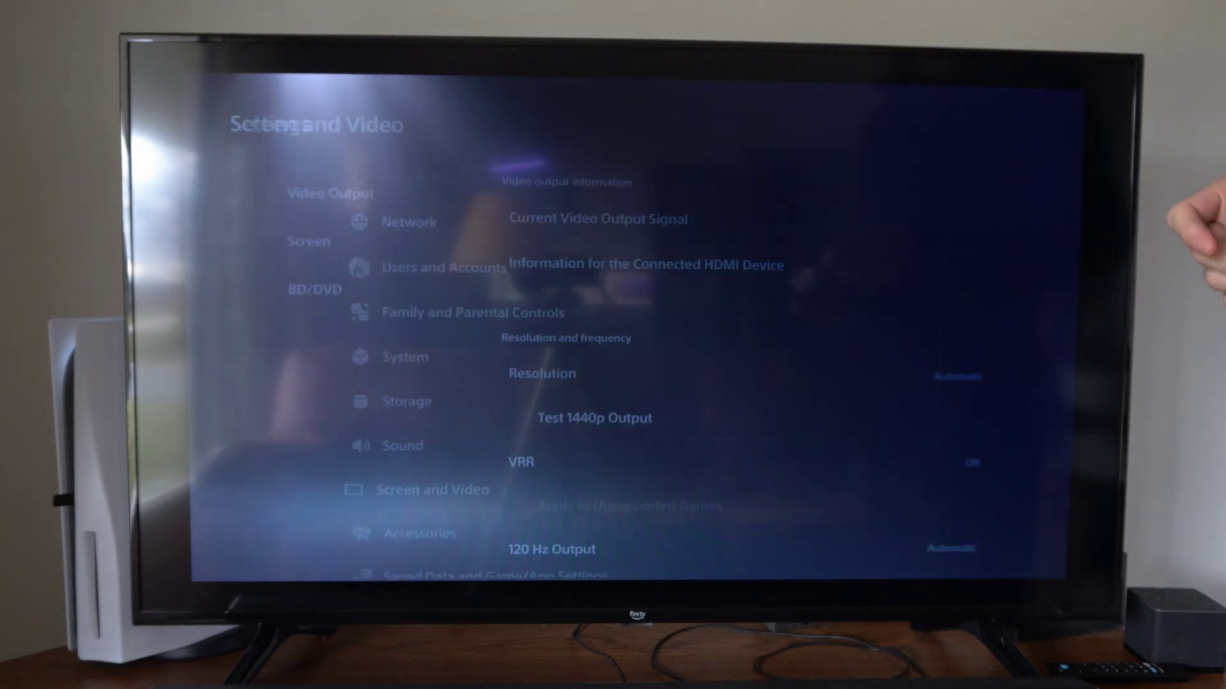
{"action": "key", "text": "Down"}
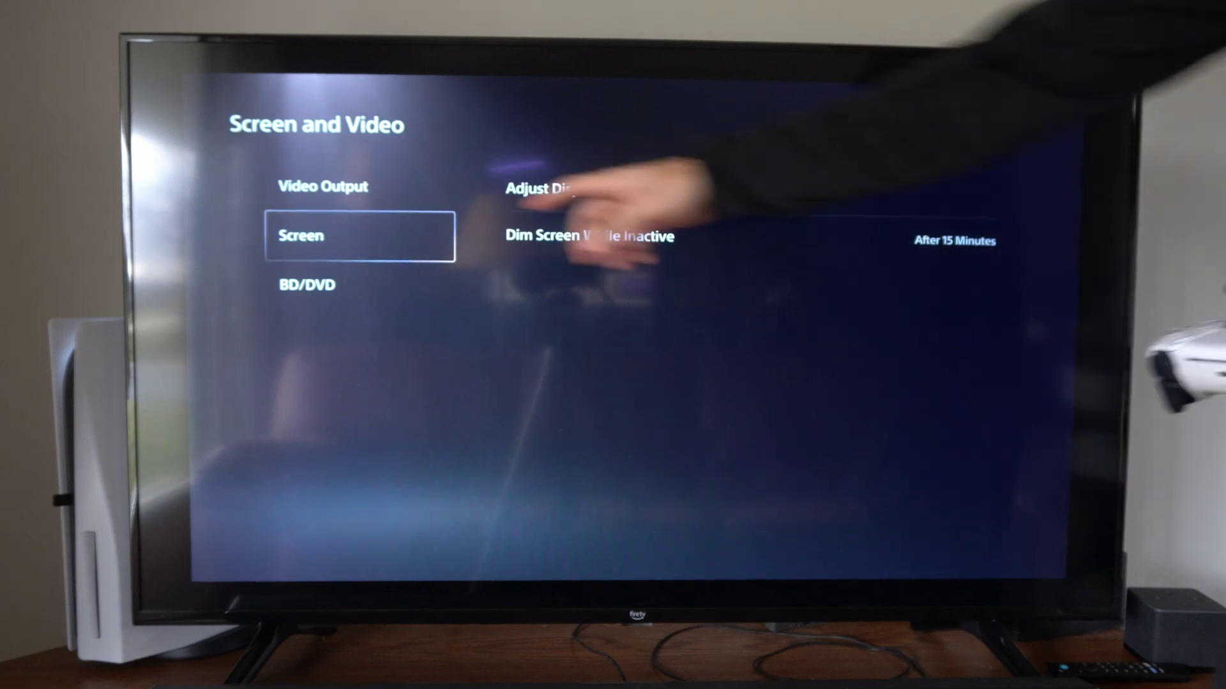
{"action": "key", "text": "Right"}
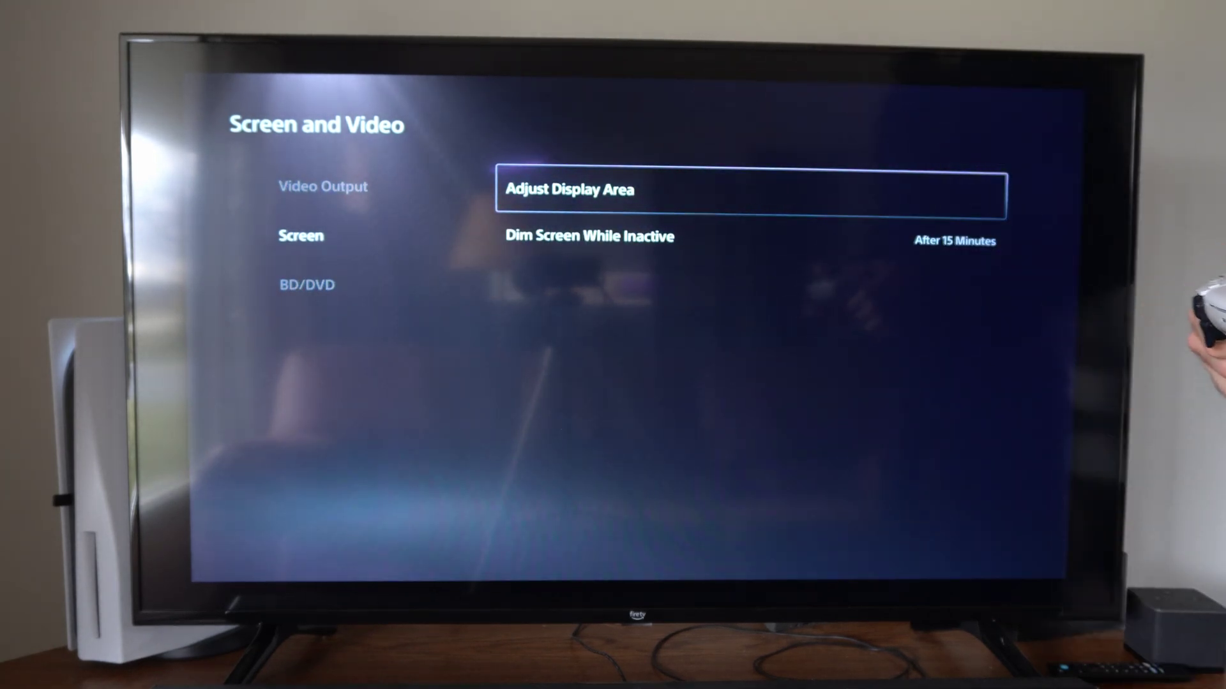
- Run the display area test, enlarge then slightly shrink the area, and confirm it
{"action": "key", "text": "Return"}
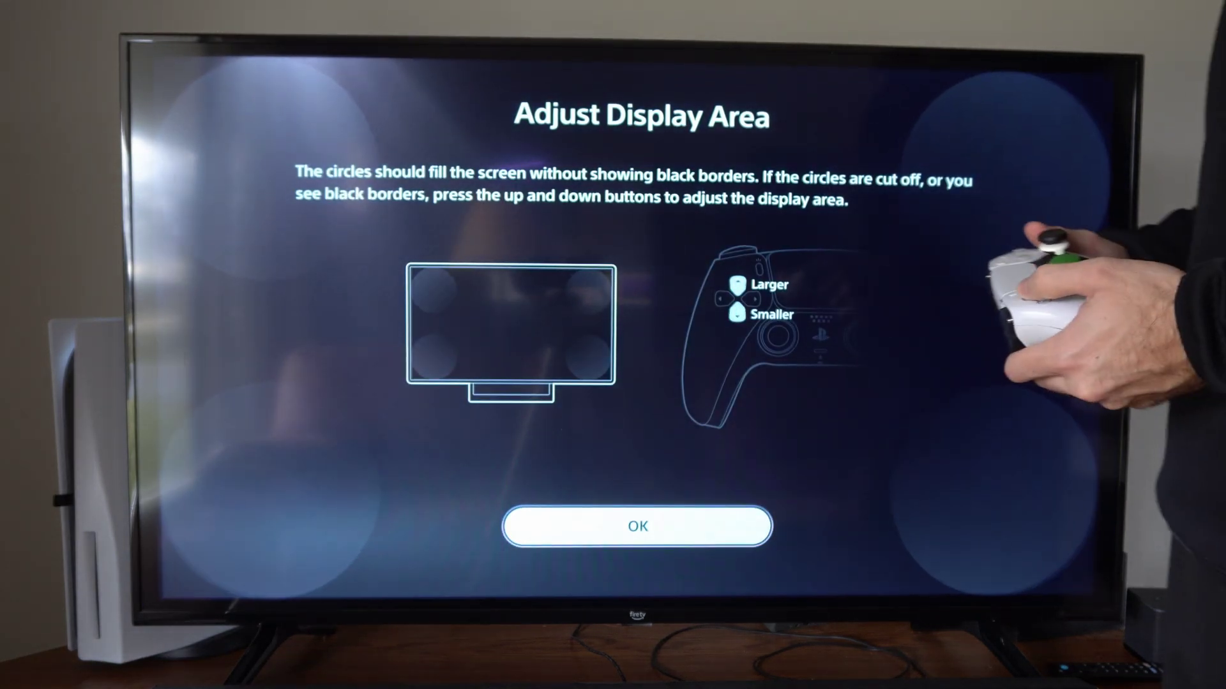
{"action": "key", "text": "Up"}
{"action": "key", "text": "Down"}
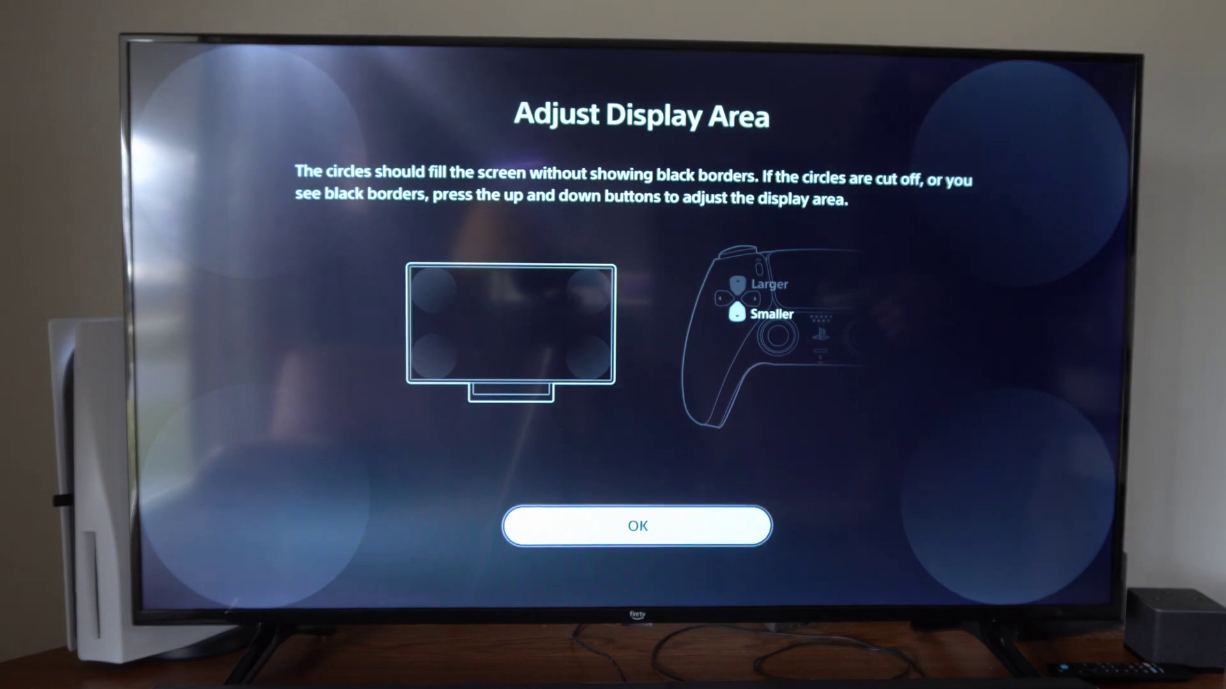
{"action": "key", "text": "Return"}
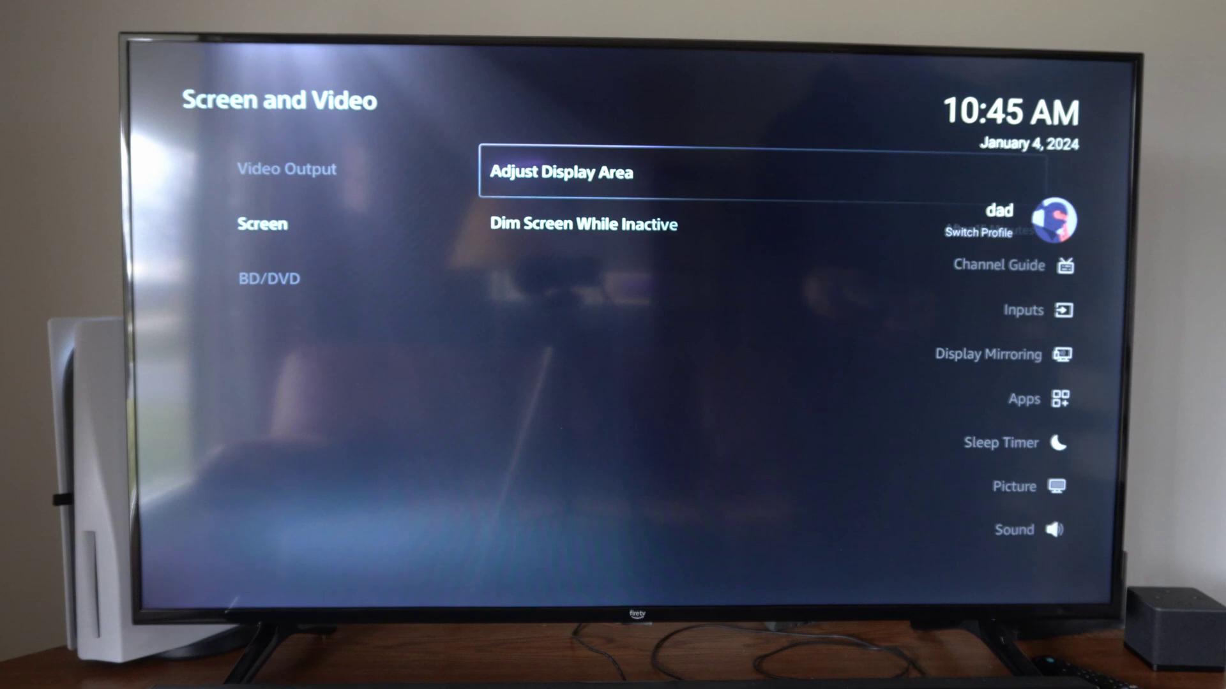
- Open the TV's Picture settings and reach Screen Settings for the PlayStation input, set to Auto
{"action": "key", "text": "Down"}
{"action": "key", "text": "Down"}
{"action": "key", "text": "Down"}
{"action": "key", "text": "Down"}
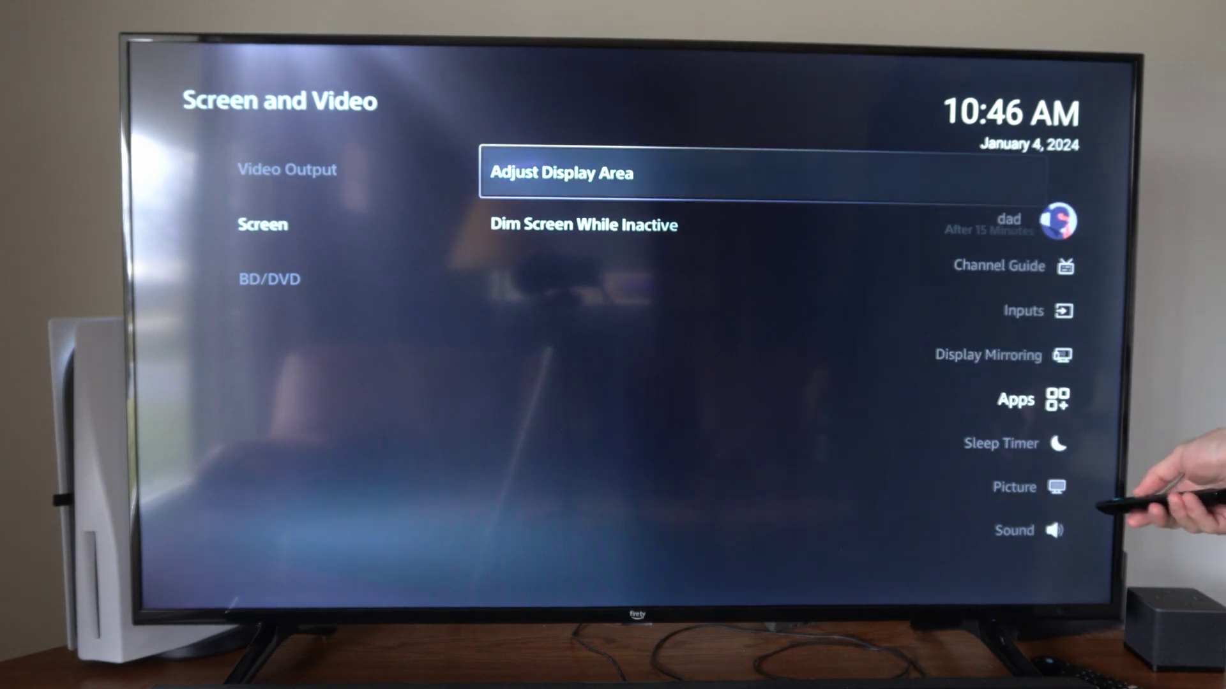
{"action": "key", "text": "Down"}
{"action": "key", "text": "Return"}
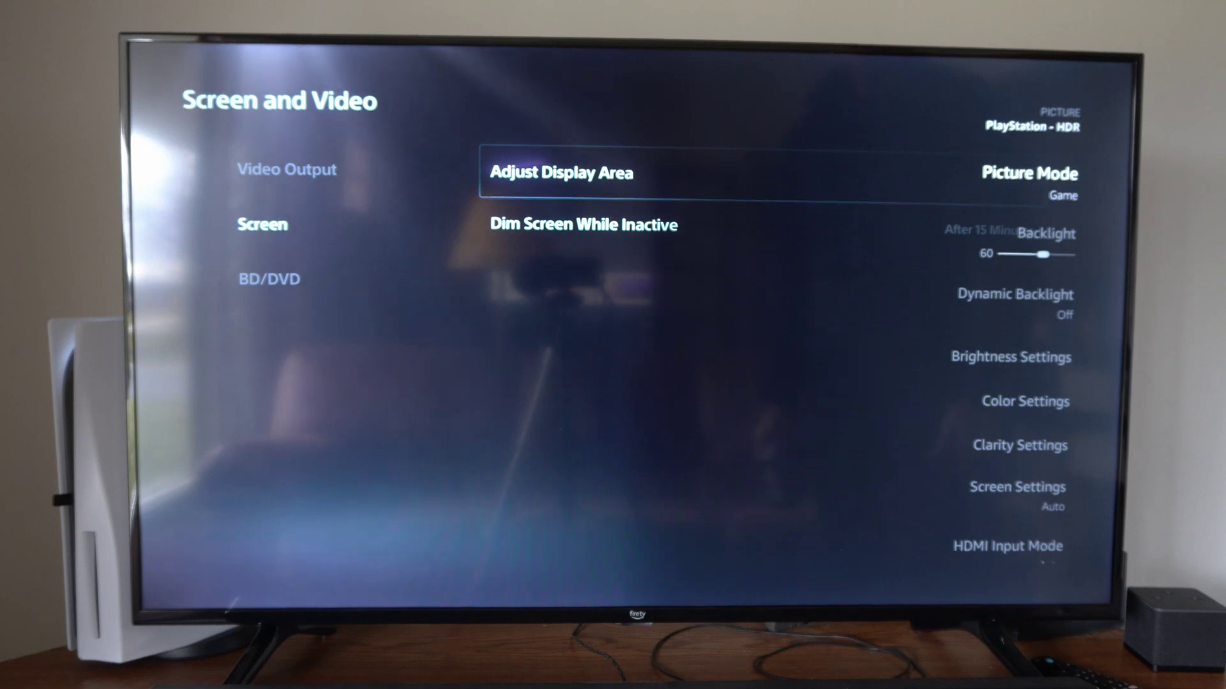
{"action": "key", "text": "Down"}
{"action": "key", "text": "Down"}
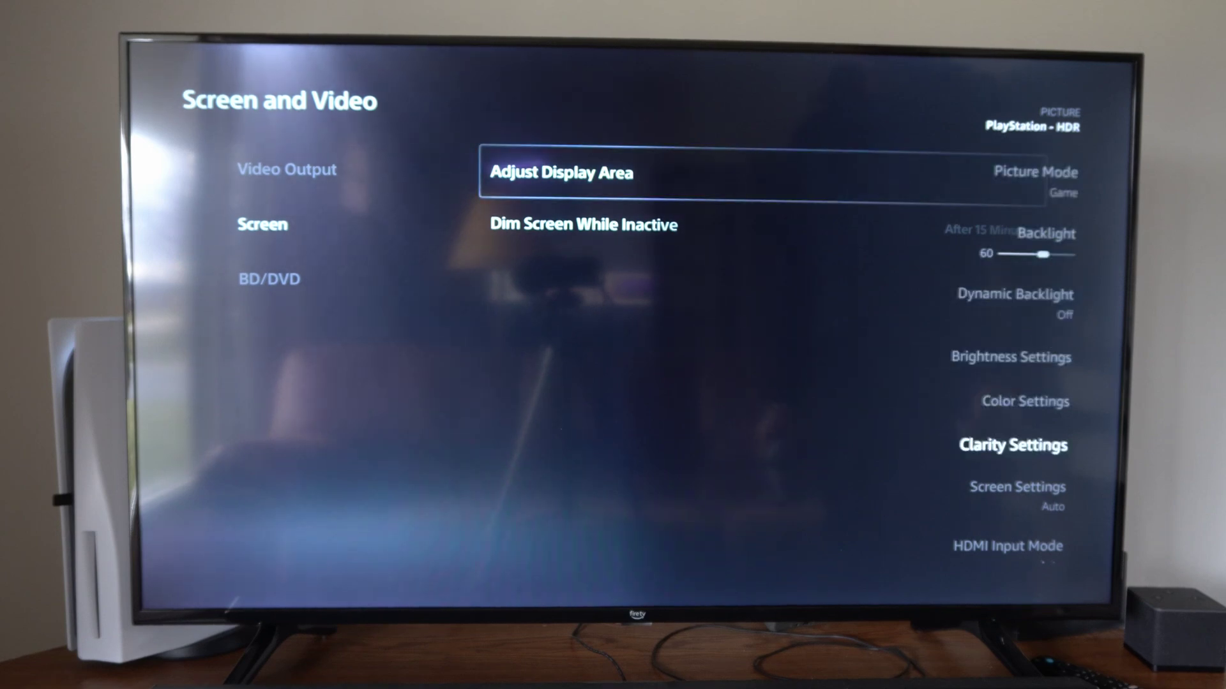
{"action": "key", "text": "Down"}
{"action": "key", "text": "Down"}
{"action": "key", "text": "Down"}
{"action": "key", "text": "Up"}
{"action": "key", "text": "Up"}
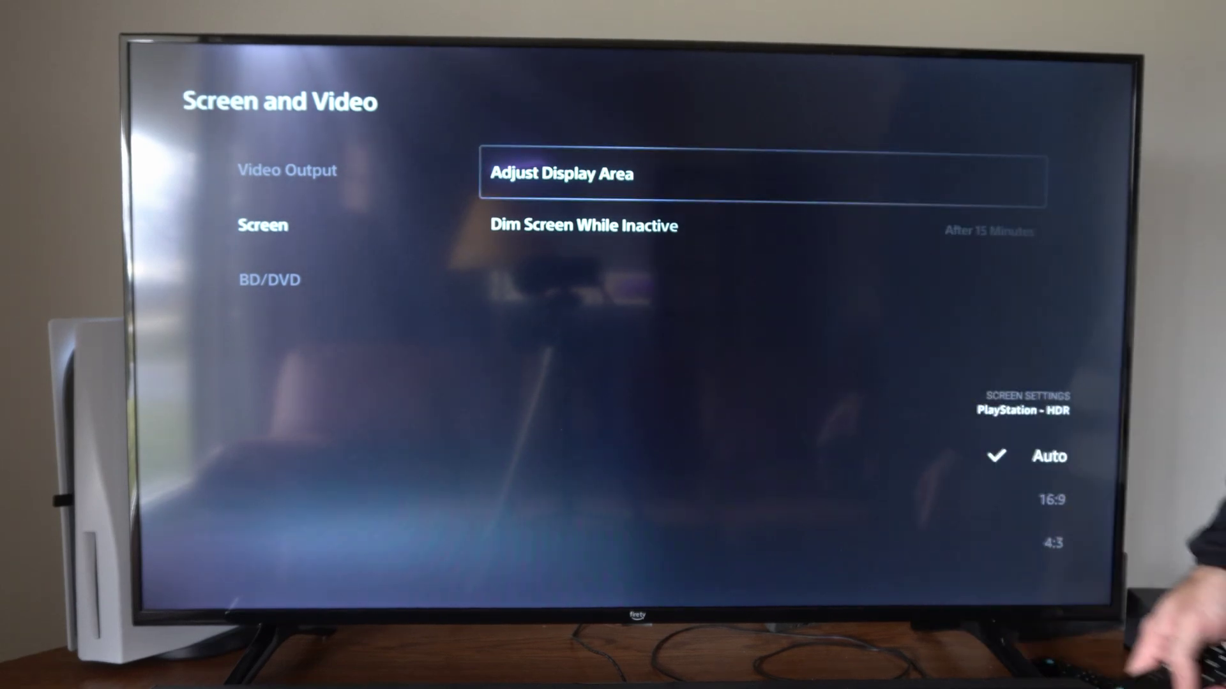
- Back out of the TV's Picture menu and dismiss the overlay to show the console
{"action": "key", "text": "Escape"}
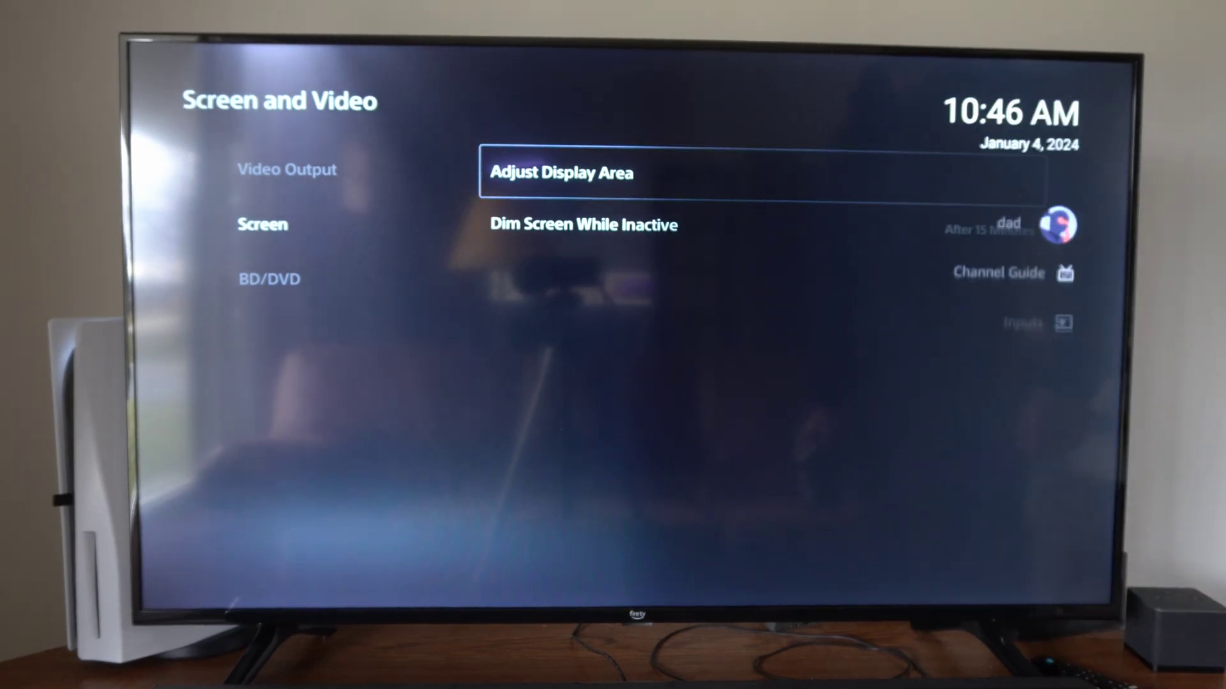
{"action": "key", "text": "Escape"}
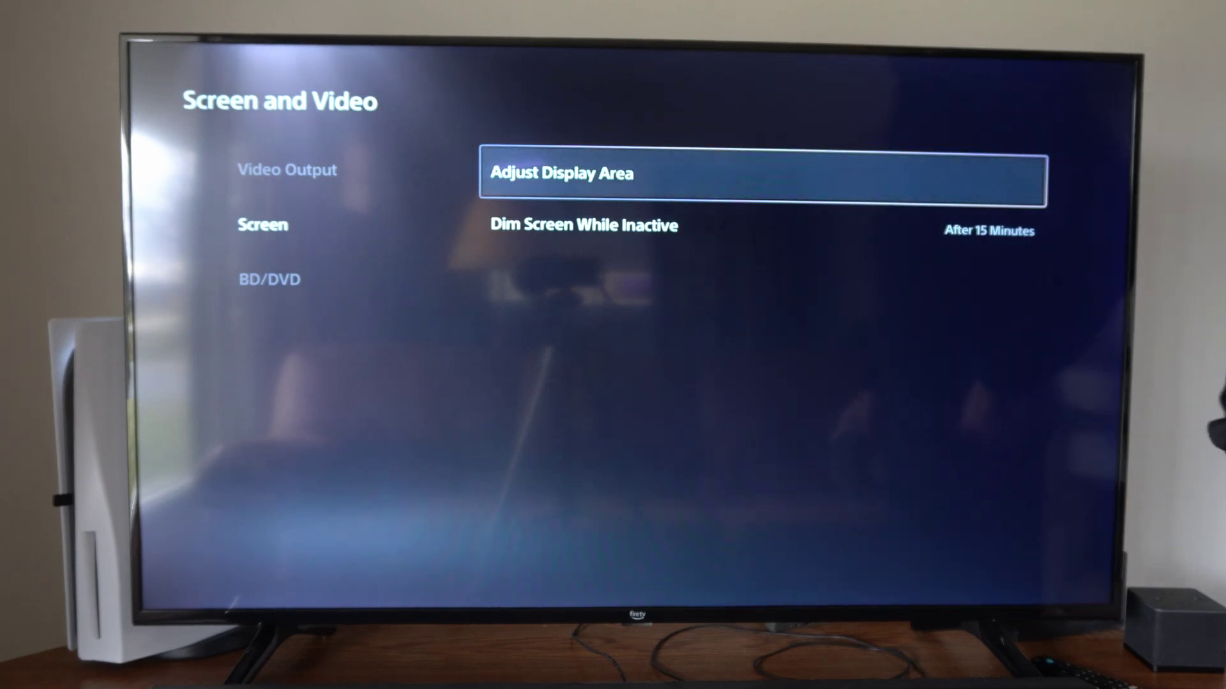